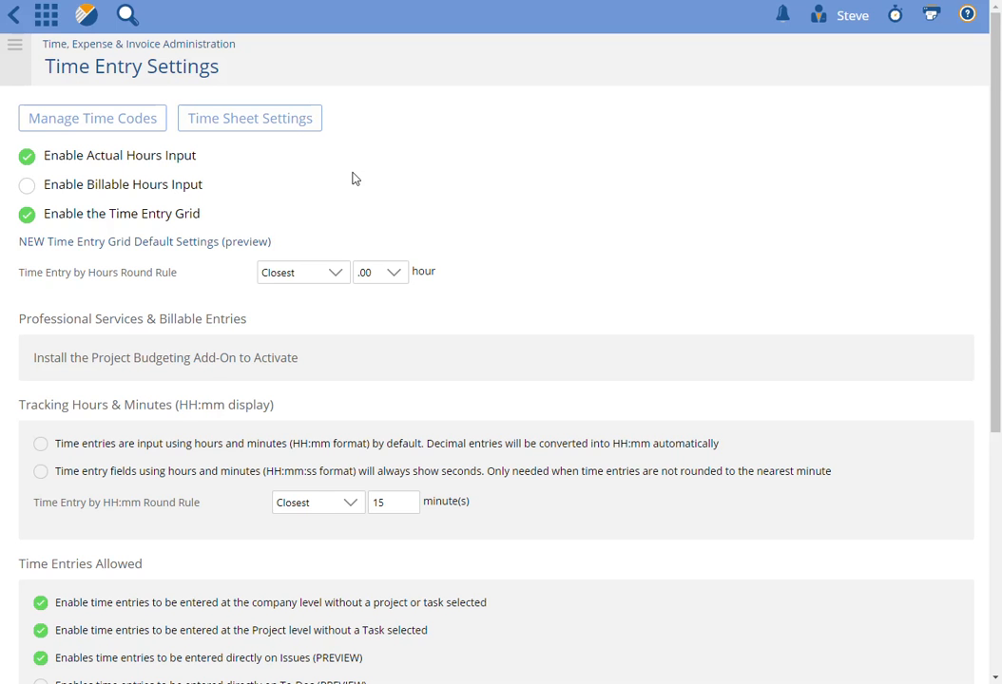
- Try the actual hours, billable hours and time entry grid options on and off, leaving only actual hours and the grid enabled
scroll(349, 177, "down", 2)
scroll(349, 177, "up", 1)
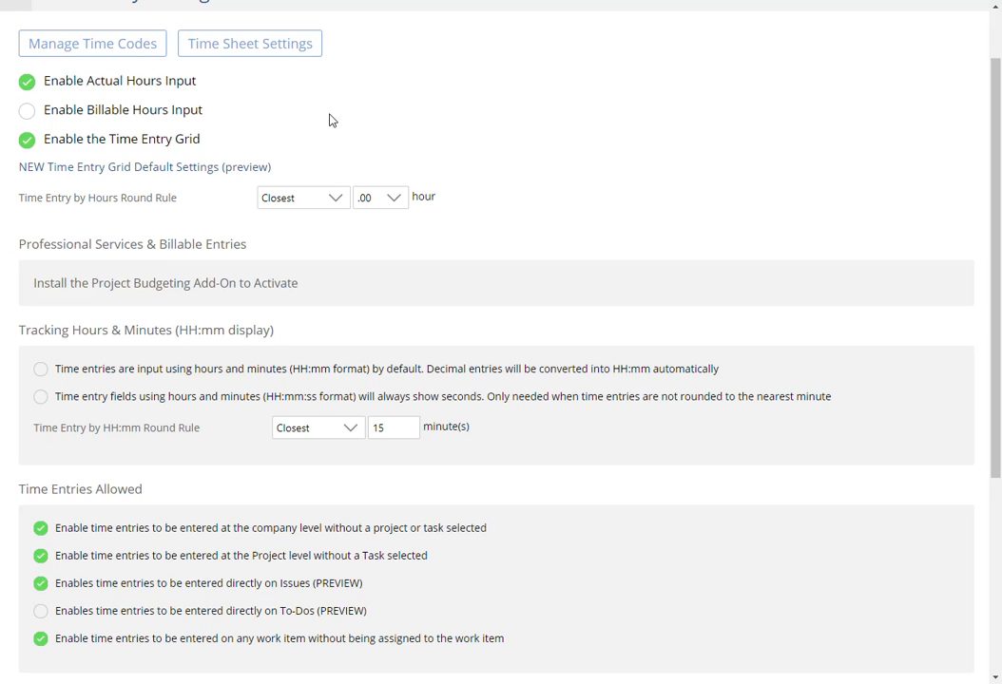
left_click(148, 112)
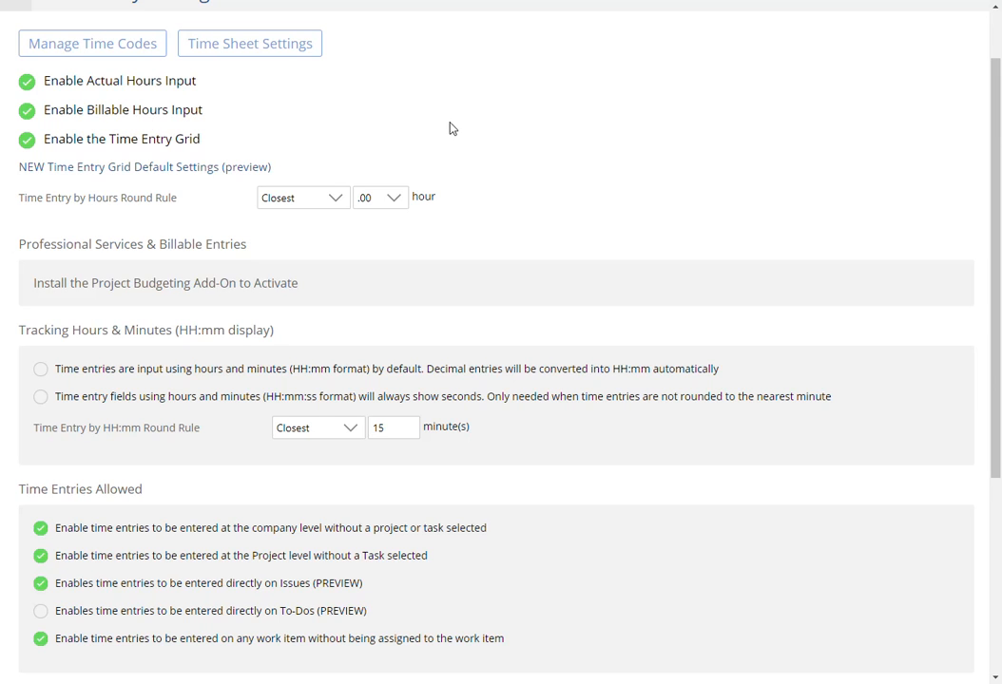
left_click(163, 112)
left_click(145, 87)
left_click(133, 110)
left_click(179, 114)
left_click(169, 86)
left_click(169, 116)
left_click(155, 120)
left_click(76, 140)
left_click(78, 144)
- Review the rounding directions and hour increments offered for the Time Entry by Hours Round Rule
scroll(654, 166, "down", 1)
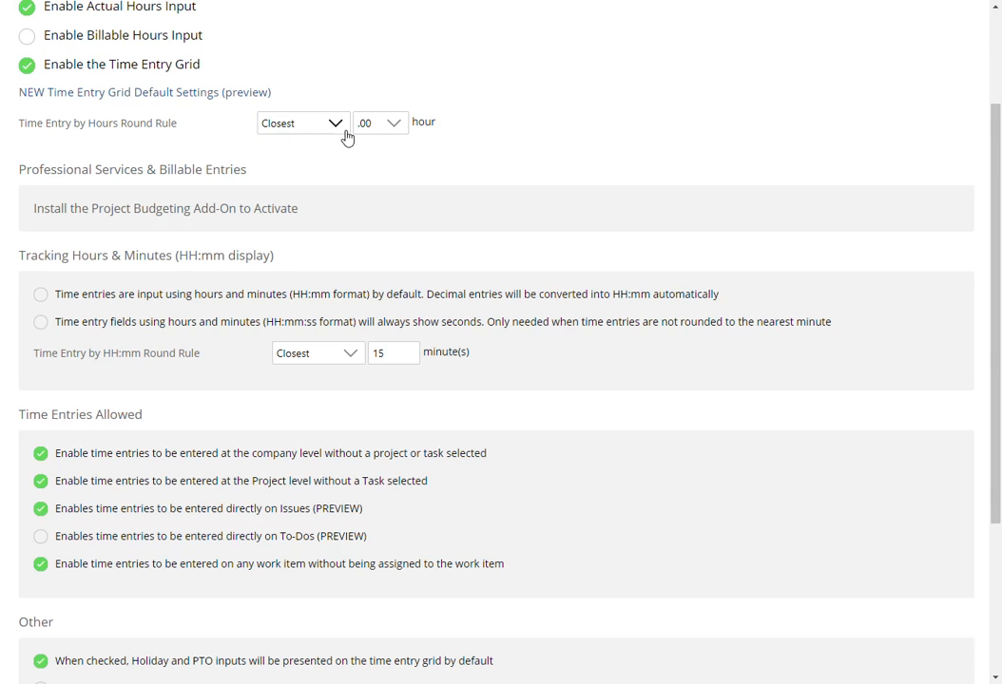
left_click(290, 124)
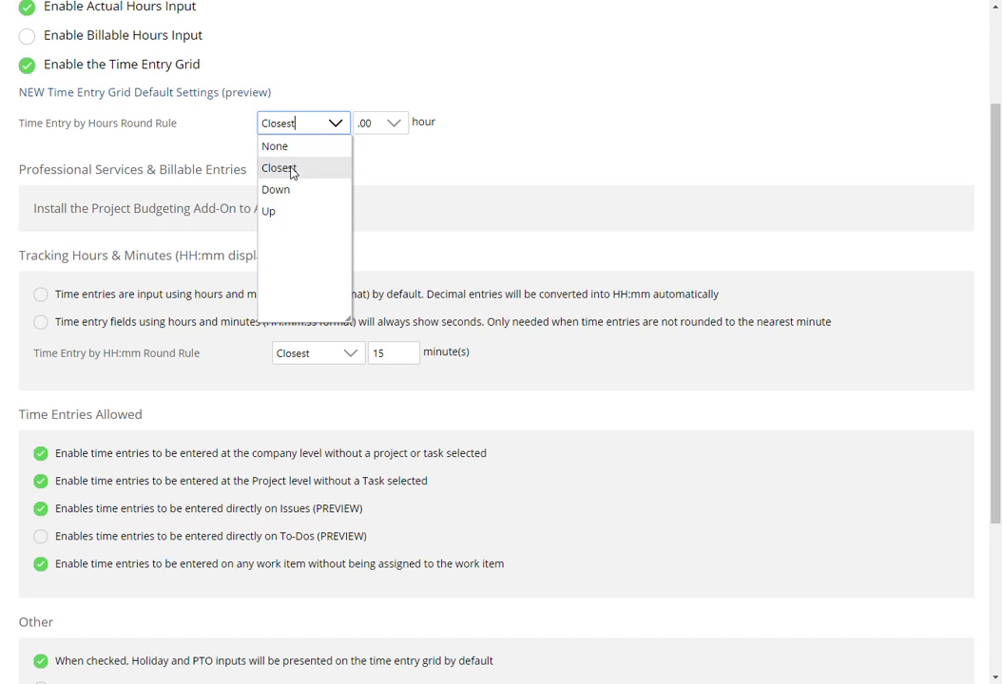
left_click(403, 124)
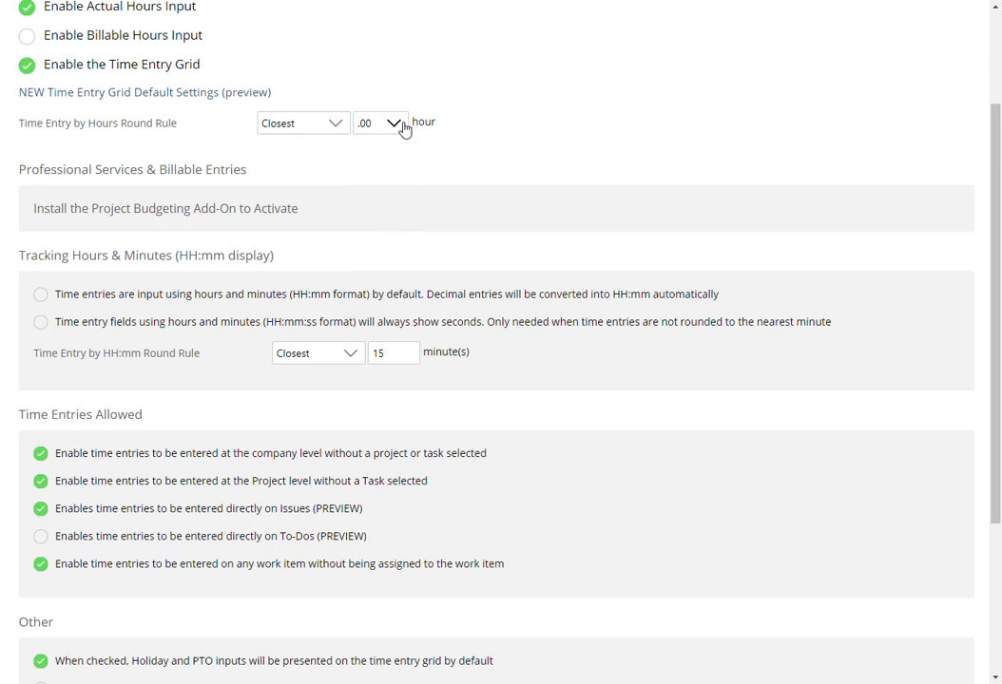
left_click(403, 125)
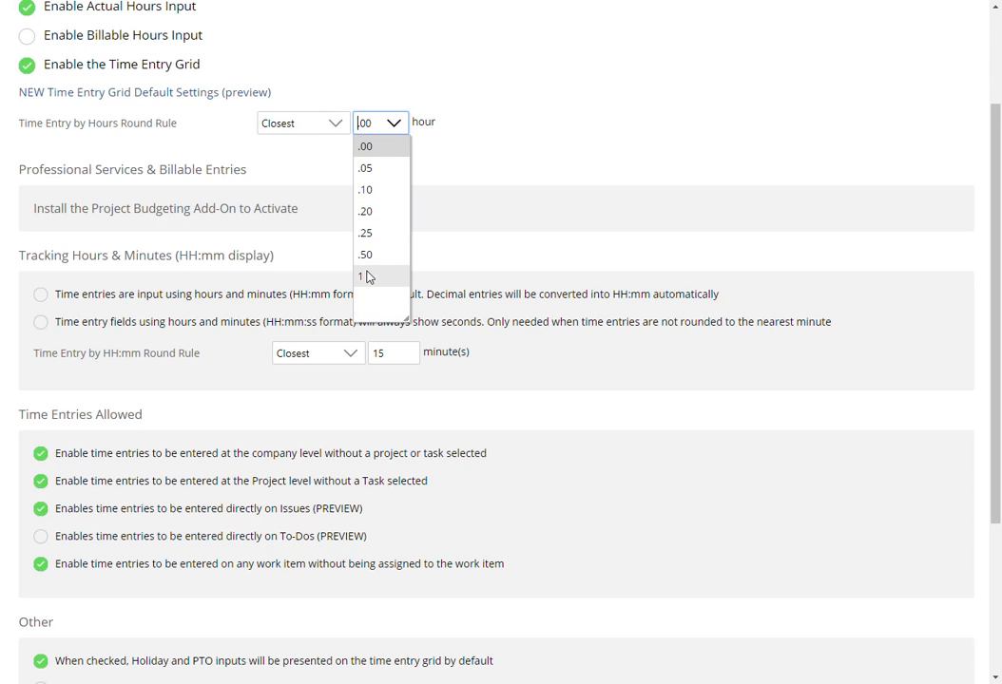
left_click(267, 159)
- Try the Up, Down and None directions for the hours round rule and return it to Closest
left_click(330, 133)
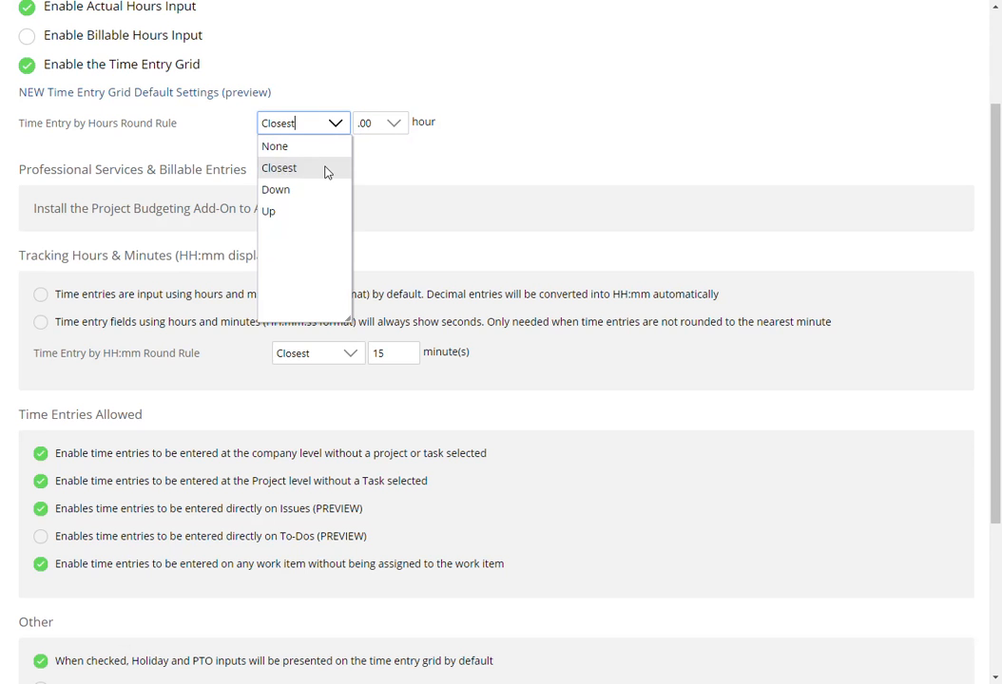
left_click(279, 211)
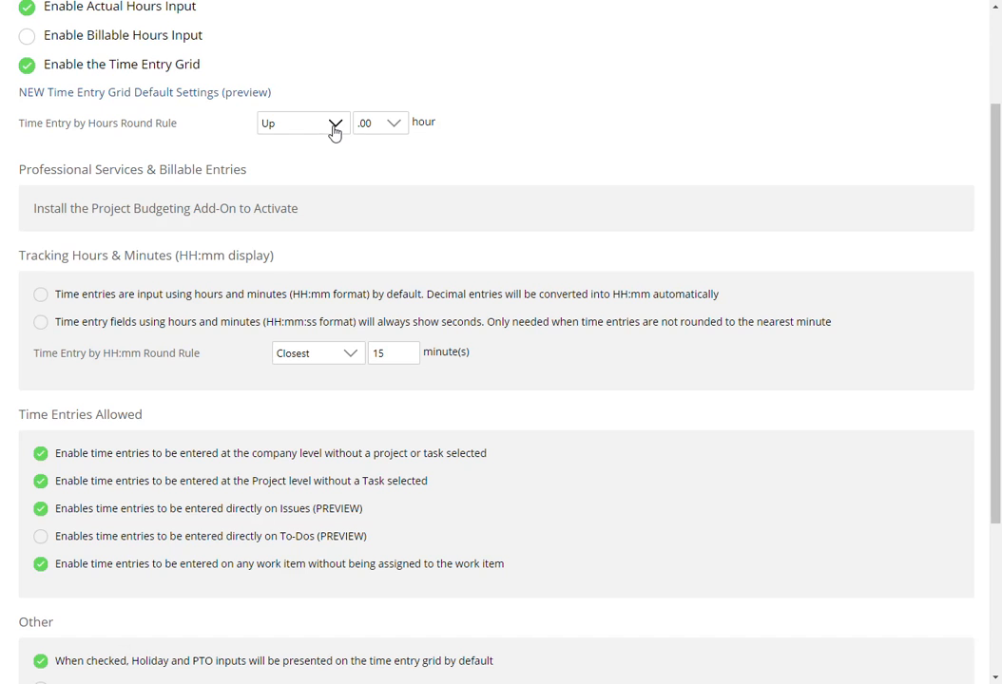
left_click(372, 124)
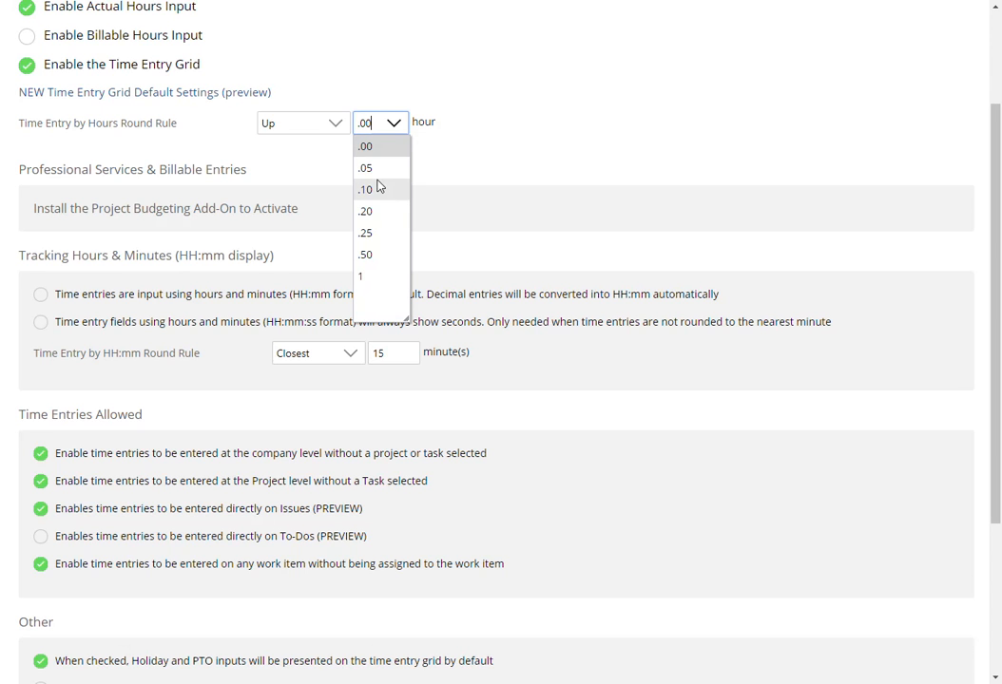
left_click(332, 124)
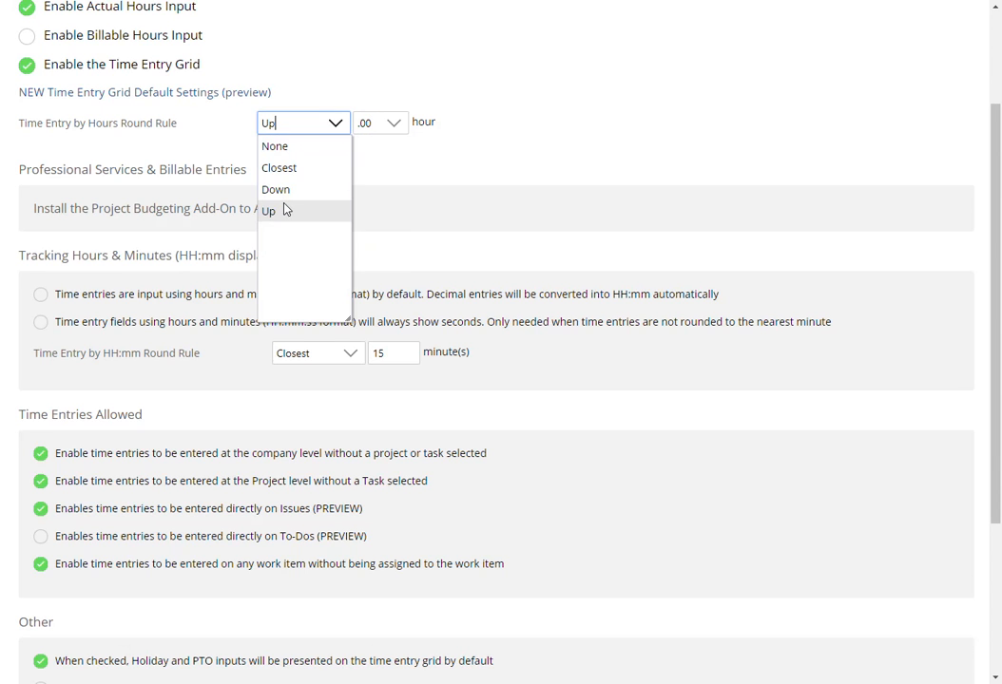
left_click(285, 190)
left_click(334, 128)
left_click(312, 168)
left_click(278, 123)
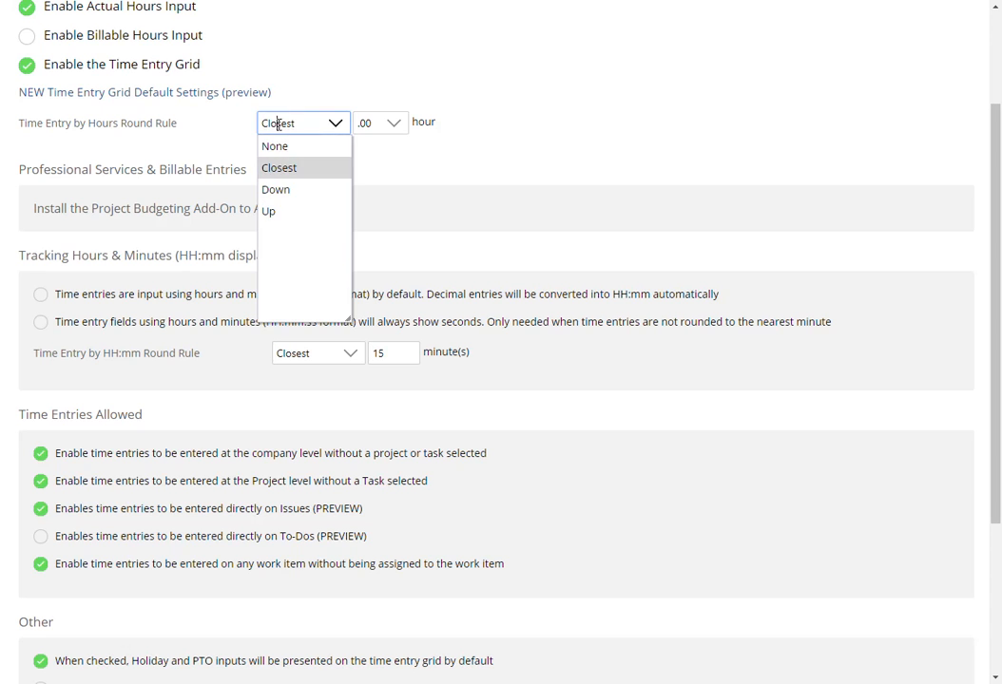
left_click(290, 147)
left_click(325, 127)
left_click(328, 163)
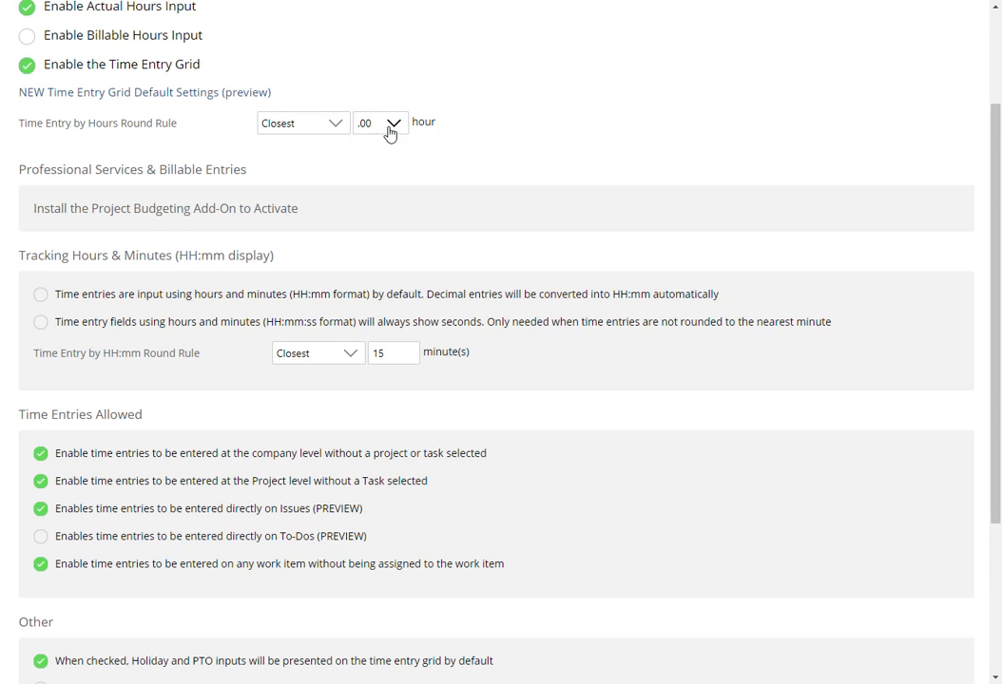
left_click(390, 134)
left_click(390, 134)
- Enable time entry input in hours and minutes (HH:mm format) by default
scroll(494, 144, "down", 1)
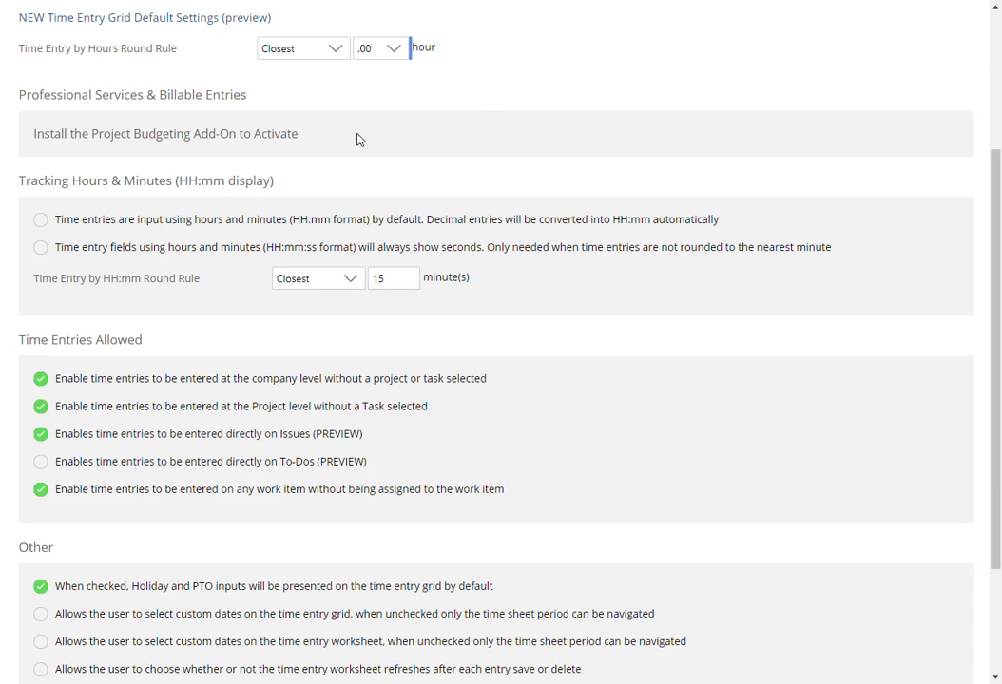
scroll(483, 122, "down", 2)
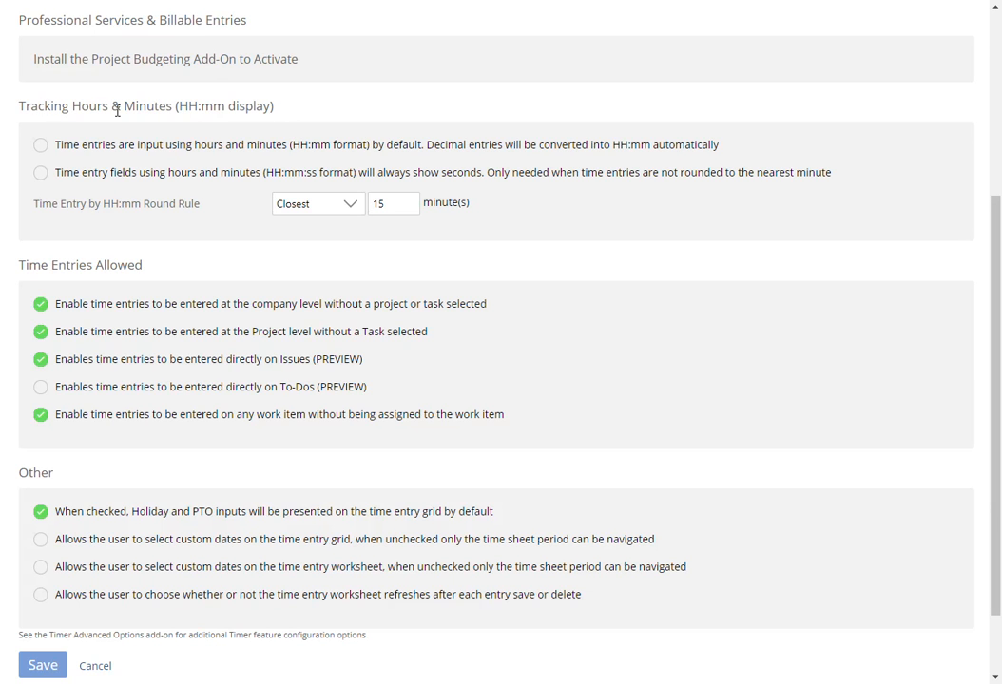
left_click(129, 152)
- Disable and re-enable time entries at the company level and at the Project level without a Task
scroll(700, 244, "down", 1)
scroll(700, 244, "down", 1)
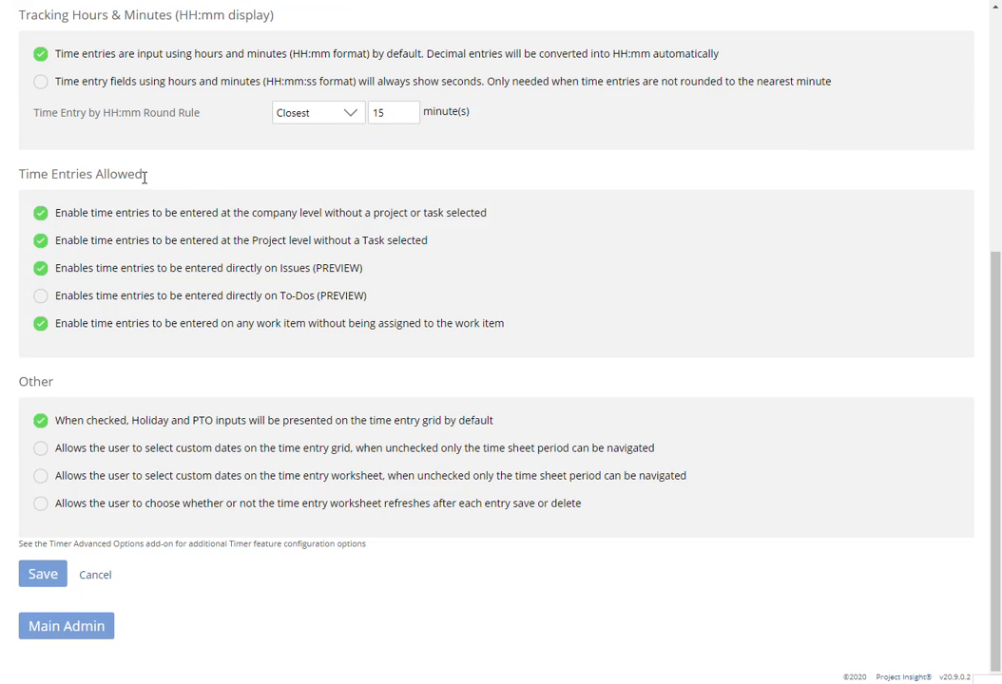
left_click(213, 216)
left_click(207, 245)
left_click(223, 242)
left_click(204, 217)
- Turn the option for entering time directly on Issues off and back on
left_click(230, 275)
left_click(230, 275)
left_click(230, 275)
left_click(230, 275)
- Enable time entries to be entered directly on To-Dos
left_click(282, 302)
left_click(281, 301)
left_click(316, 296)
scroll(700, 216, "up", 5)
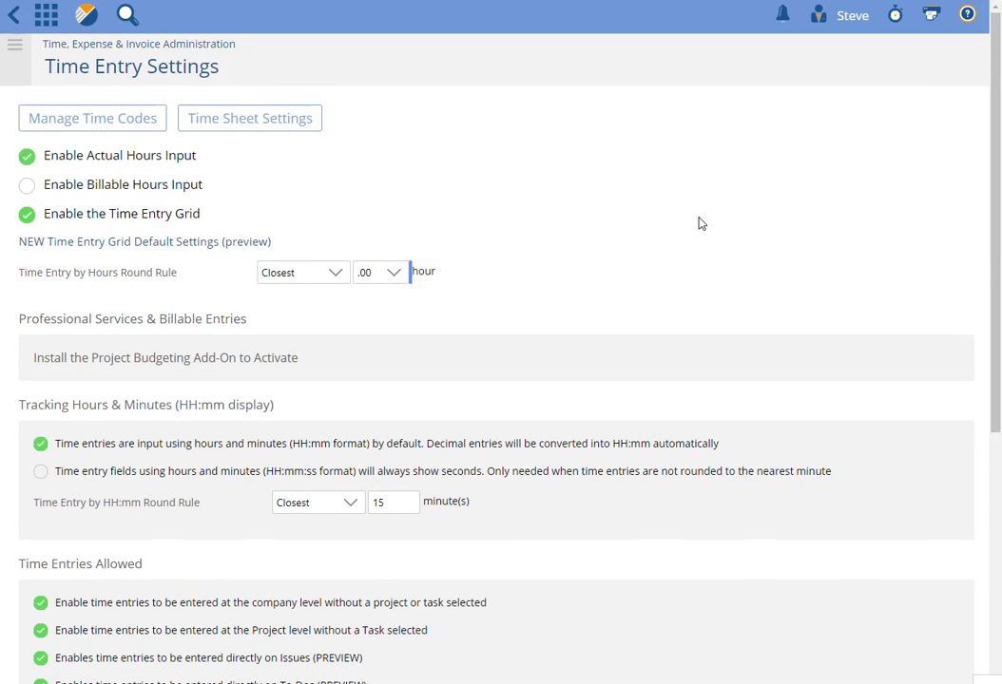